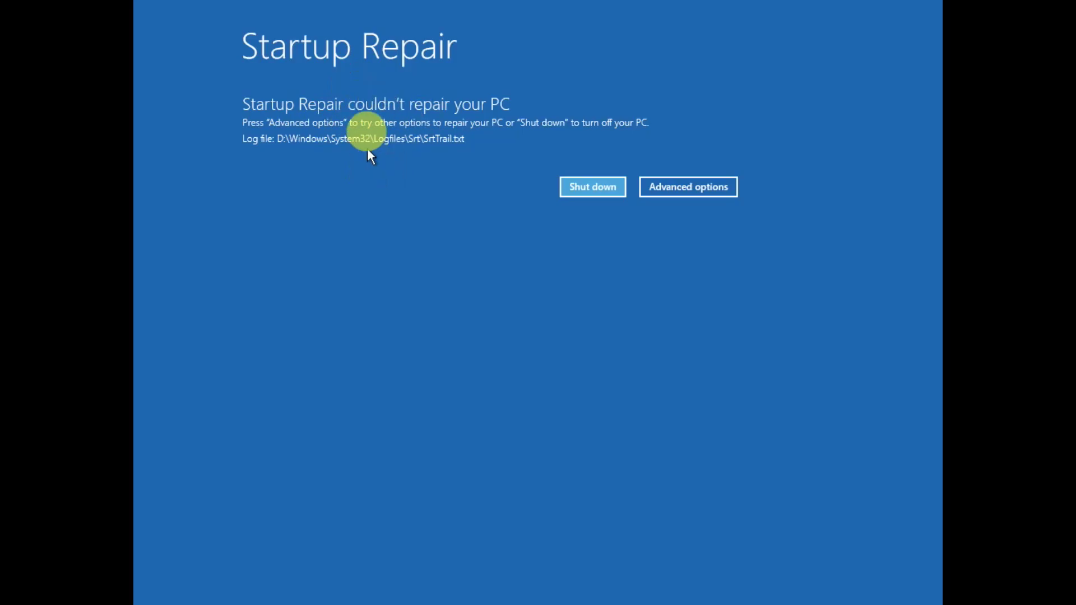
Go from the failed repair screen through Advanced options and Troubleshoot to an administrator Command Prompt
click(687, 188)
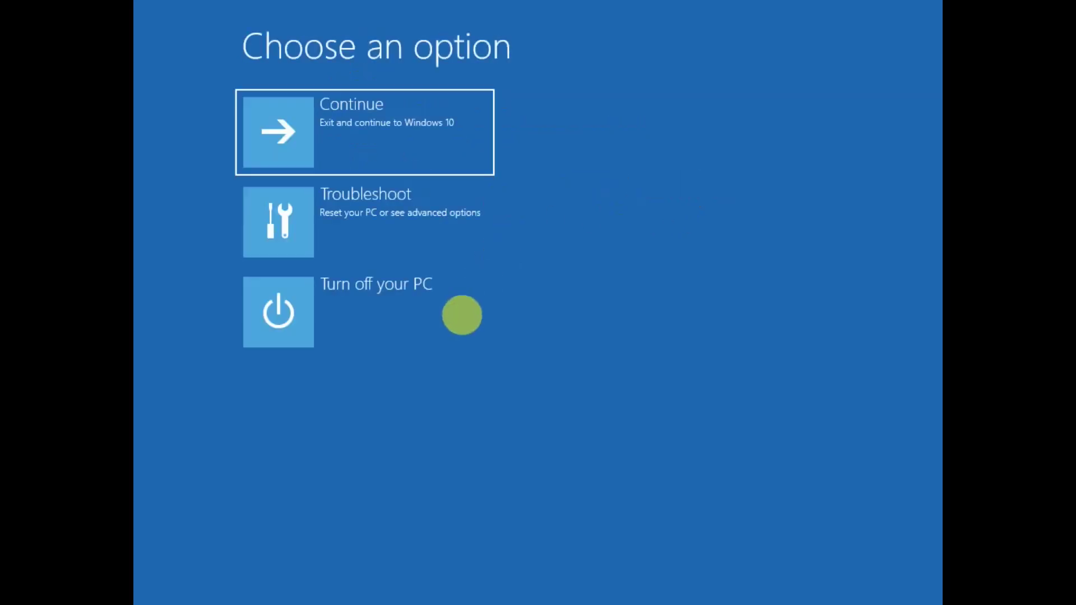
click(405, 234)
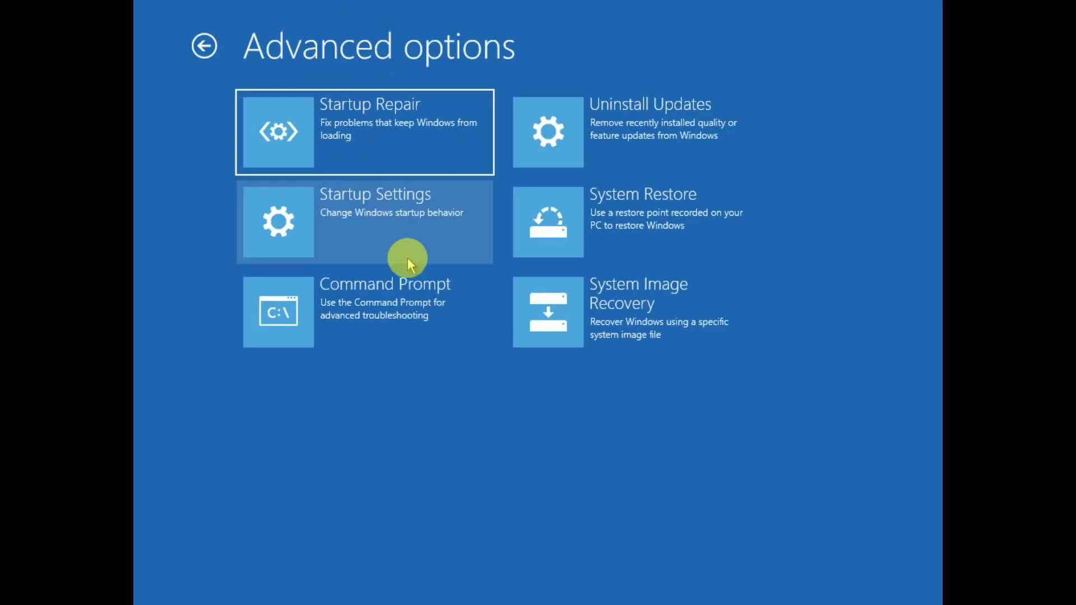
click(398, 317)
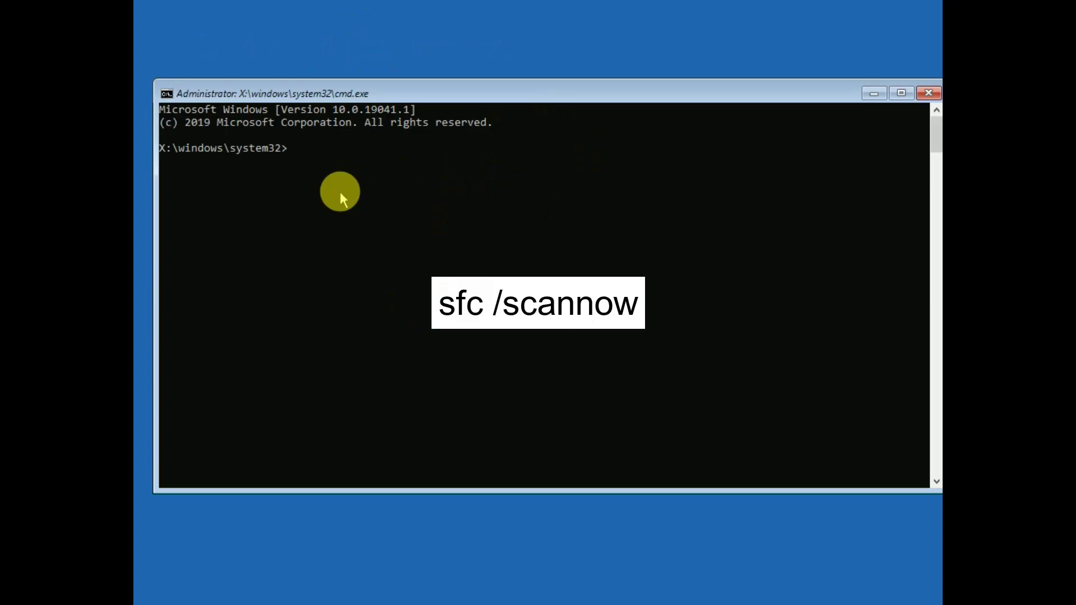
Run sfc /scannow and let the system file check finish
text(sfc /scannow)
key(Return)
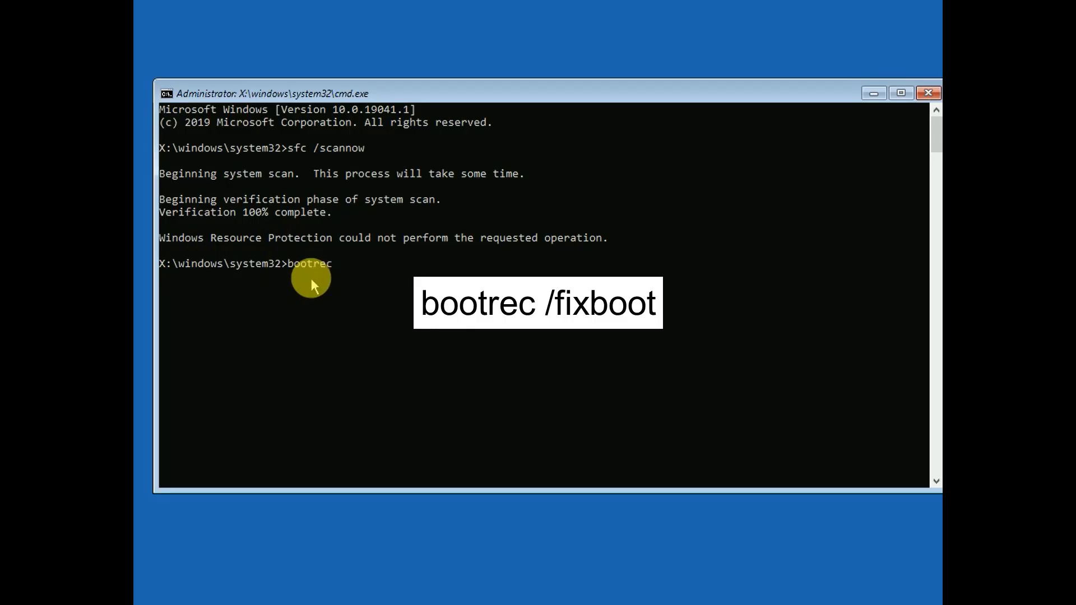
Run bootrec /fixboot, then bootsect /nt60 sys to update the BOOTMGR bootcode
text(/fixboot)
key(Return)
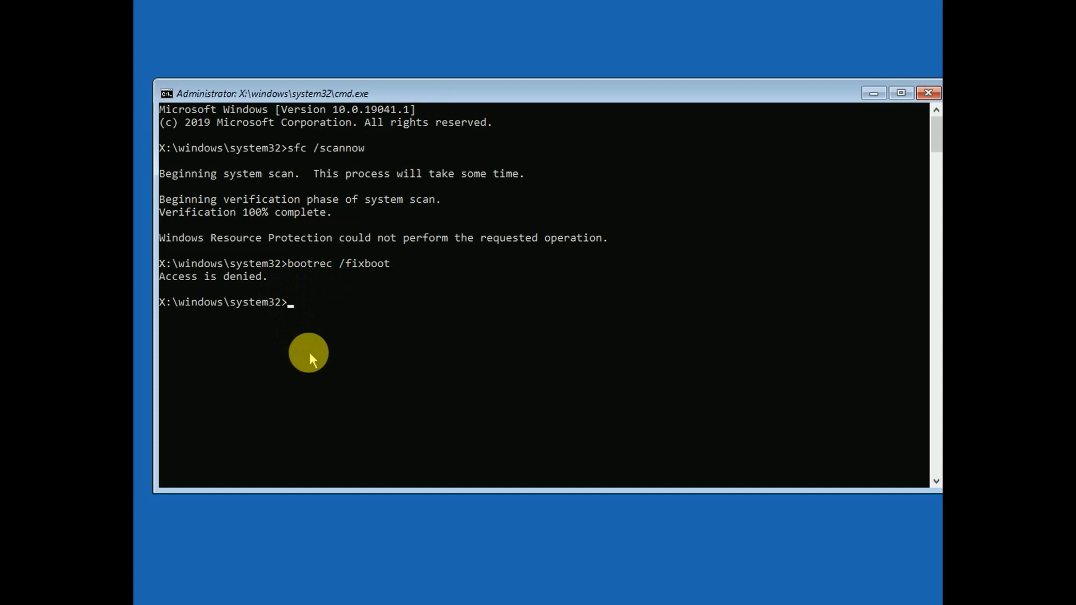
key(Up)
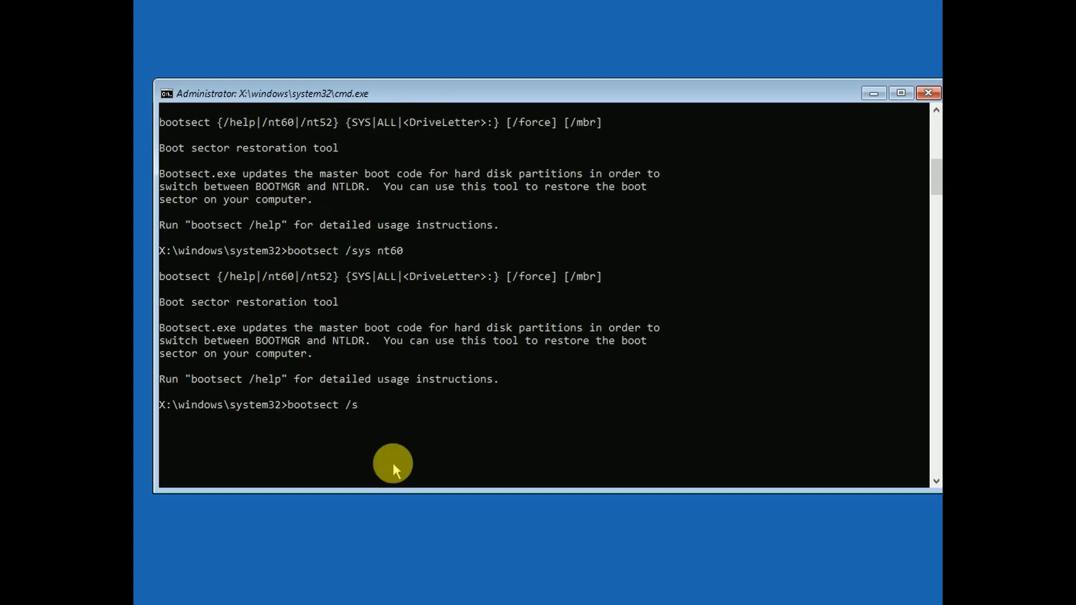
key(BackSpace)
text(nt)
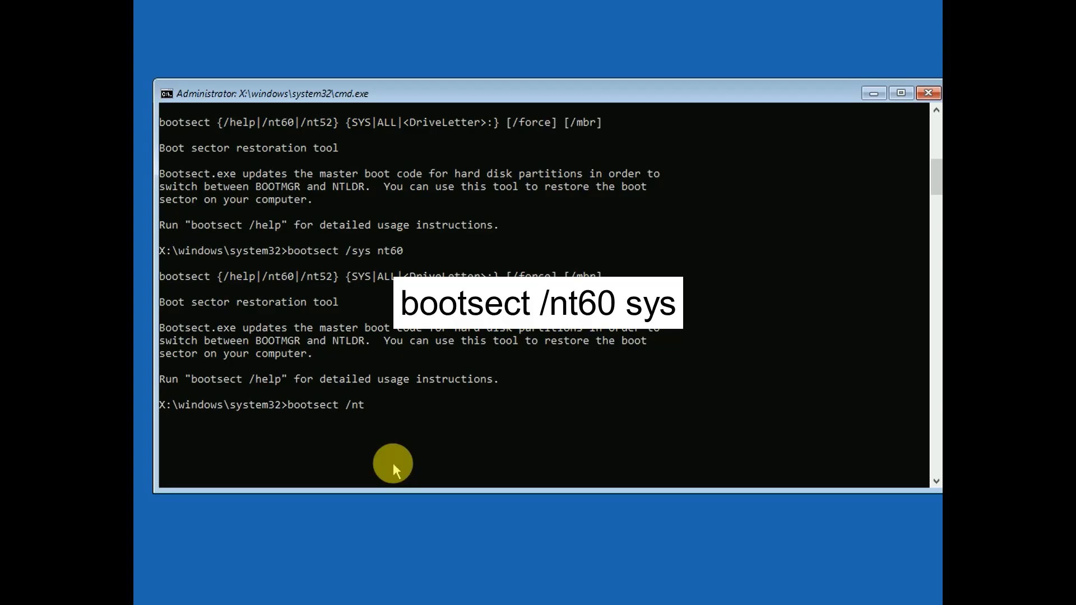
text(60 sys)
key(Return)
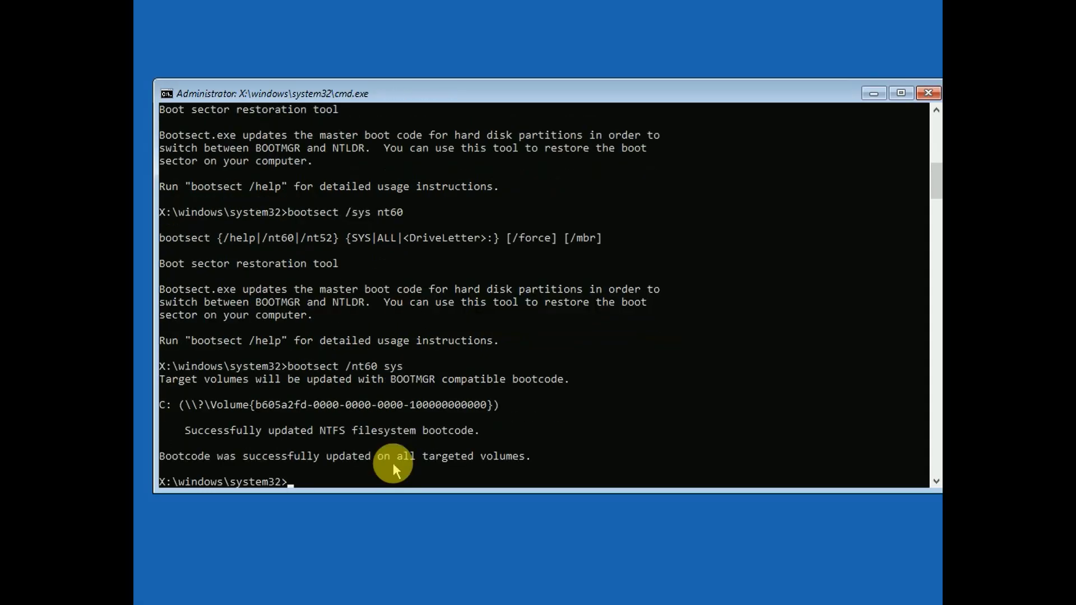
Rerun bootrec /fixboot, run bootrec /fixmbr, and start bootrec /rebuildbcd
scroll(451, 474, down, 1)
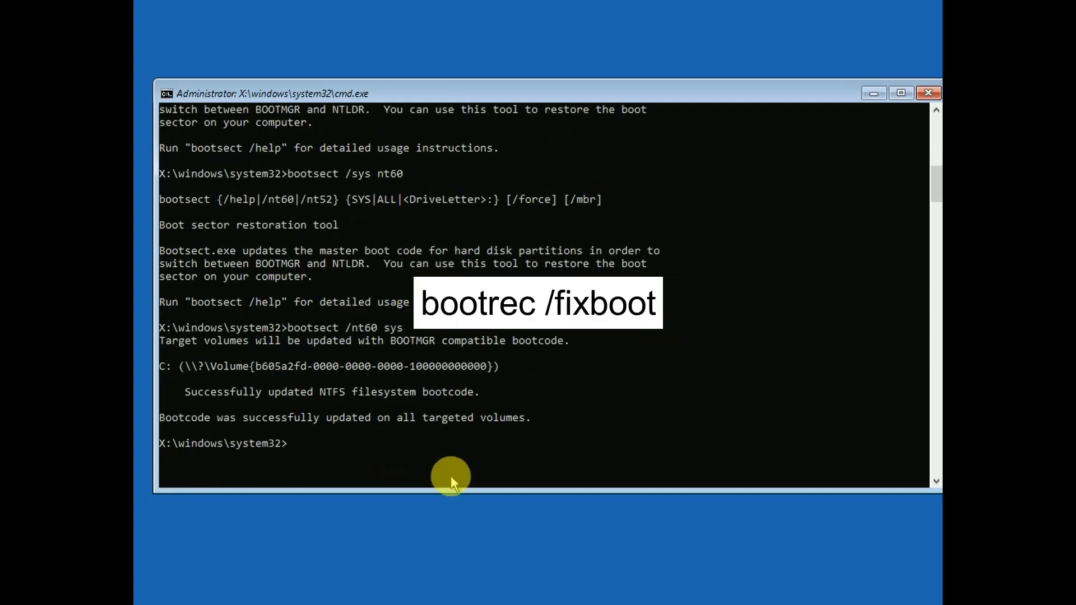
key(Up)
key(Up)
key(Up)
key(Up)
key(Return)
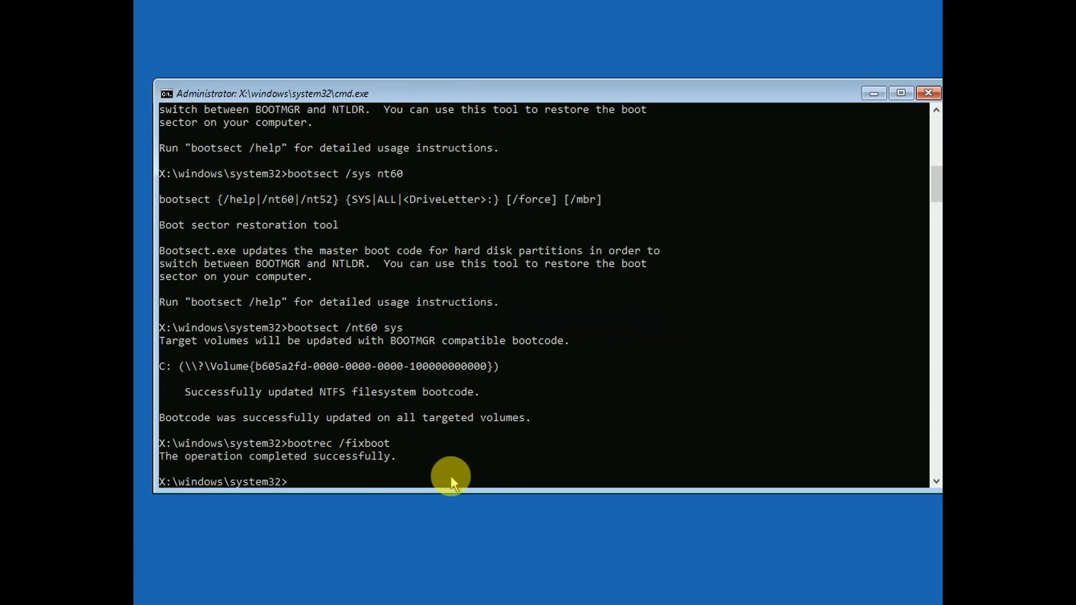
scroll(429, 462, down, 1)
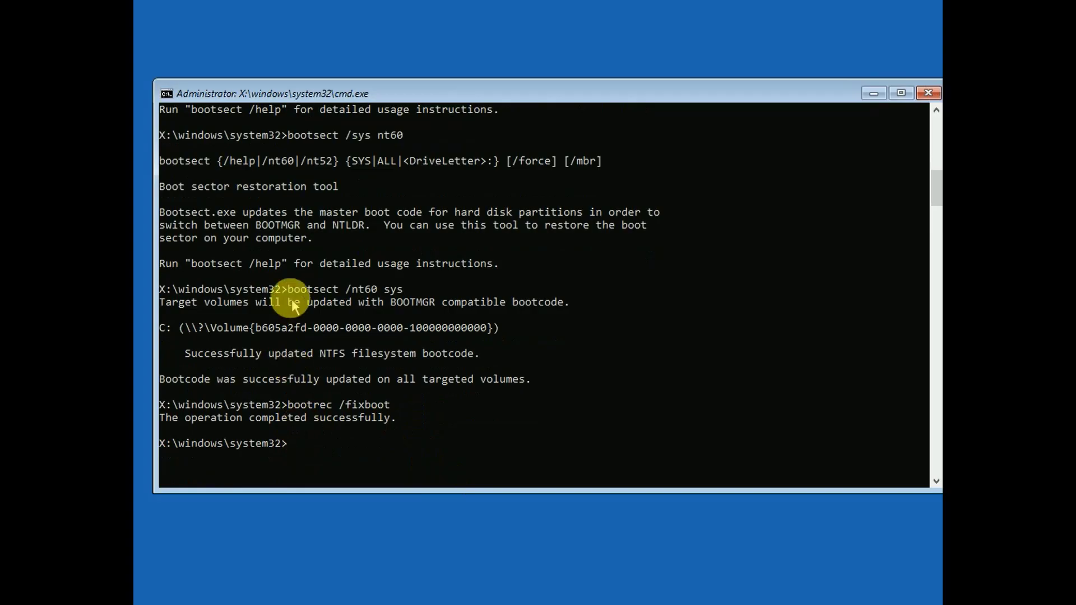
text(bootrec /fix)
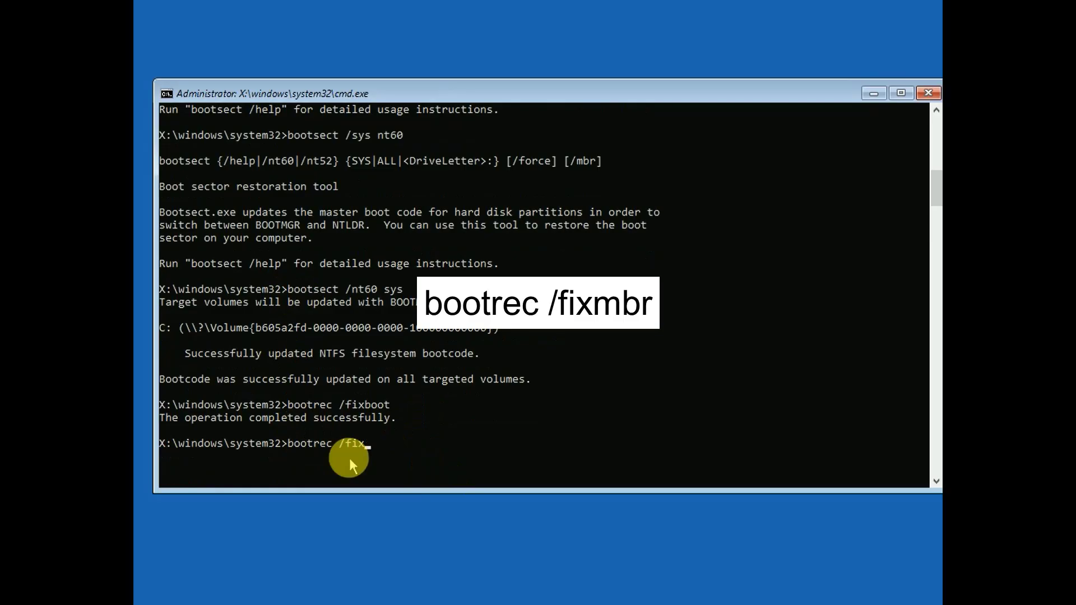
text(mbr)
key(Return)
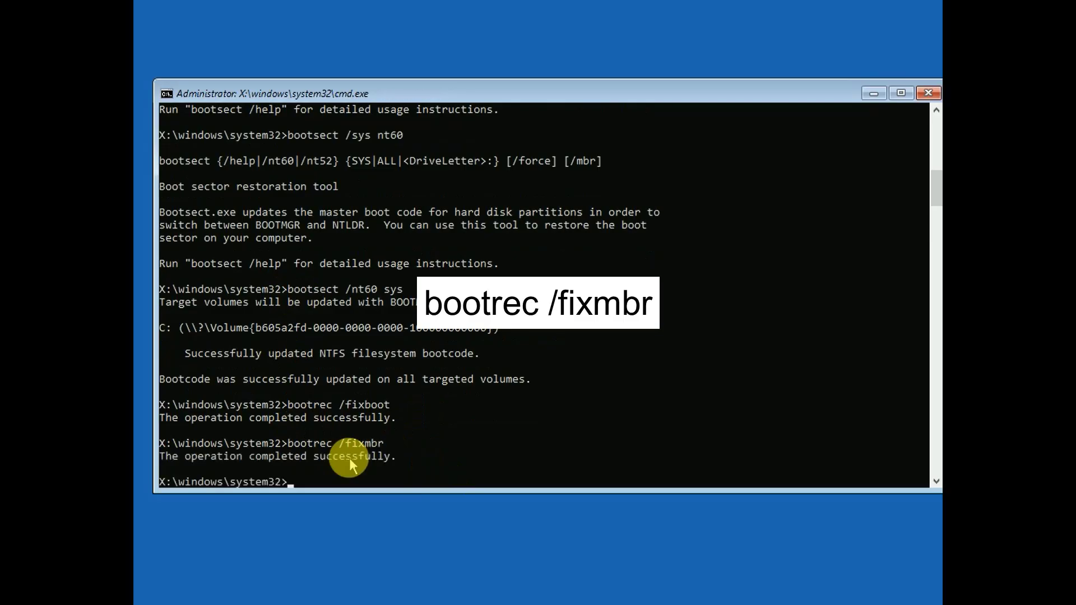
scroll(349, 453, down, 2)
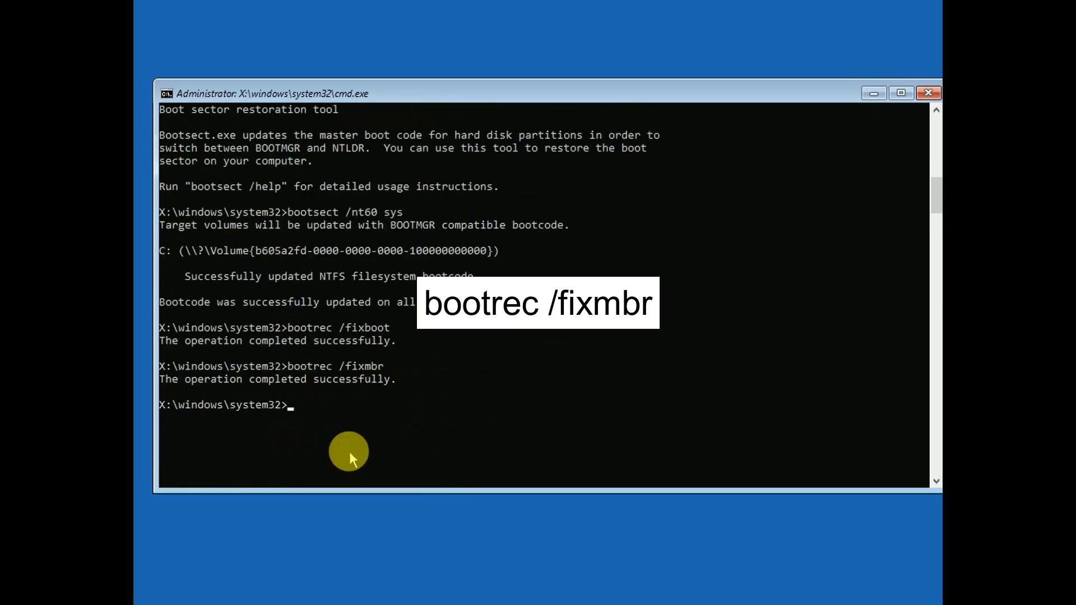
text(buil)
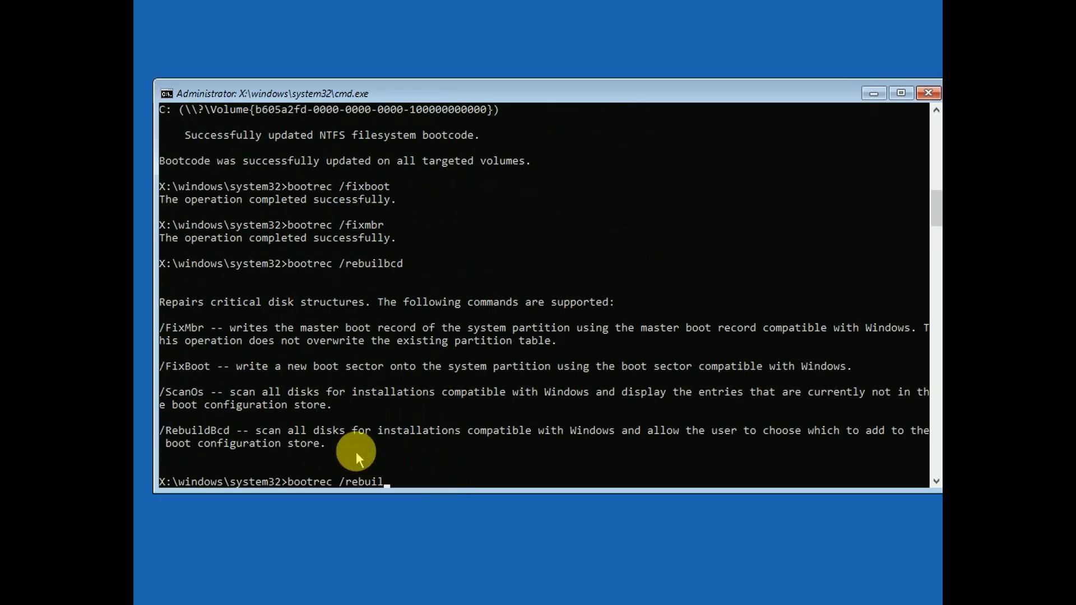
text(dbcd)
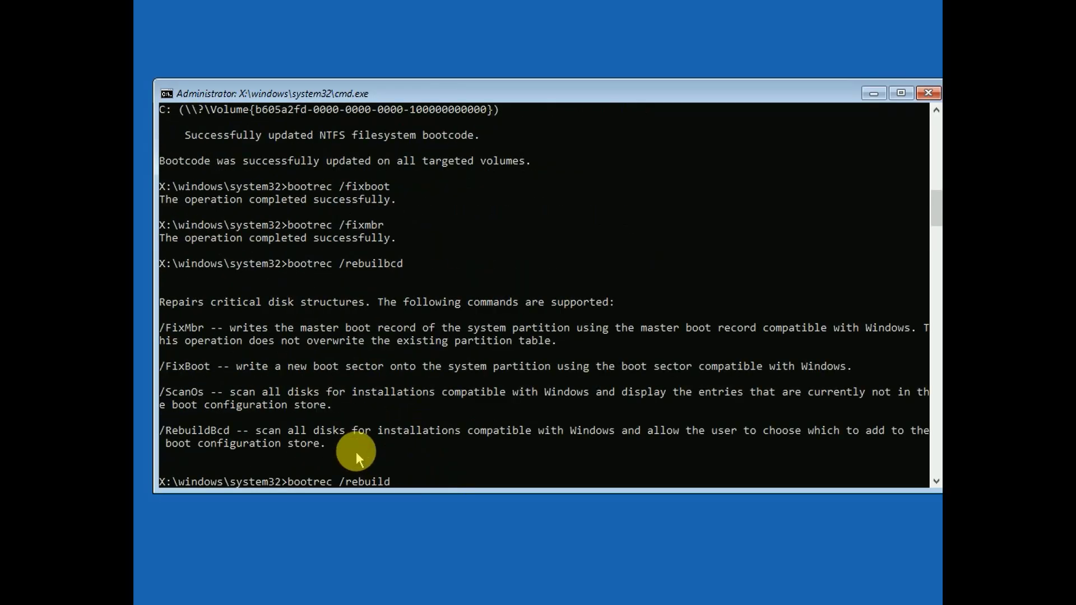
key(Return)
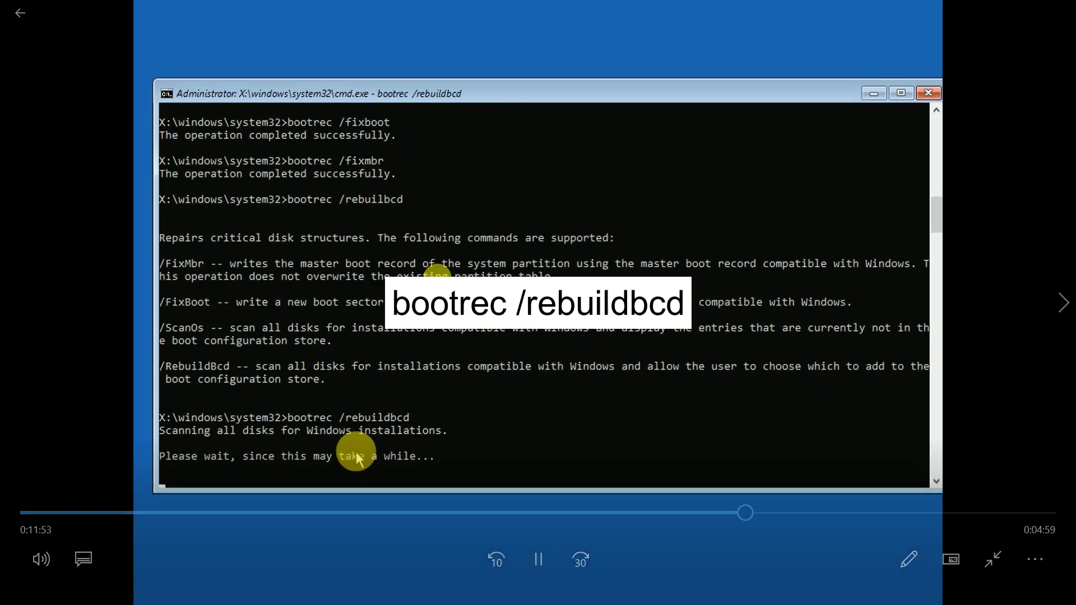
scroll(356, 456, down, 5)
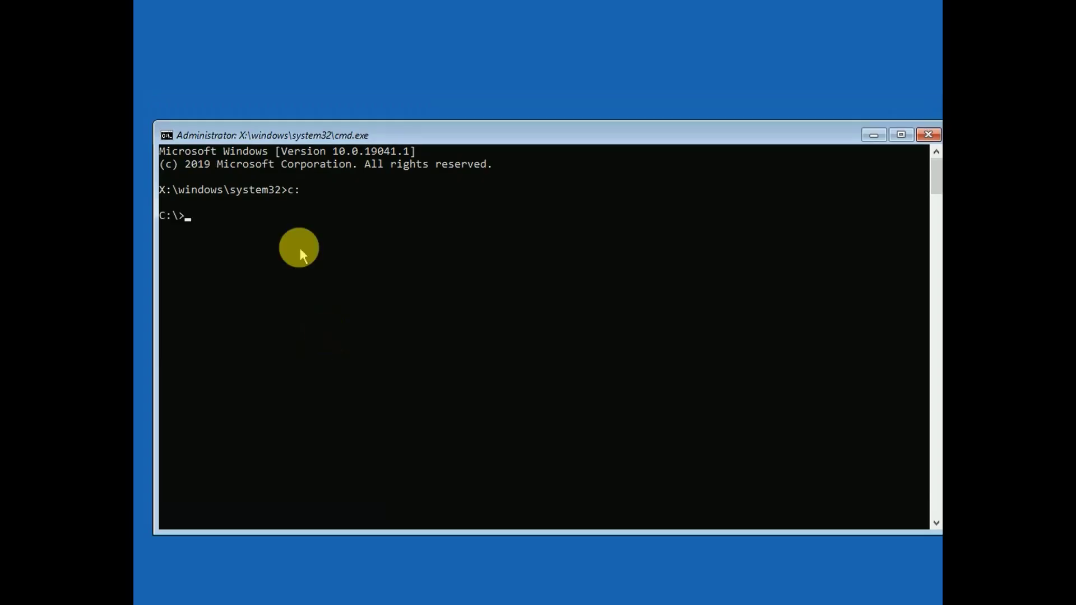
List drive C with dir, then switch to D: and list it too
text(dir)
key(Return)
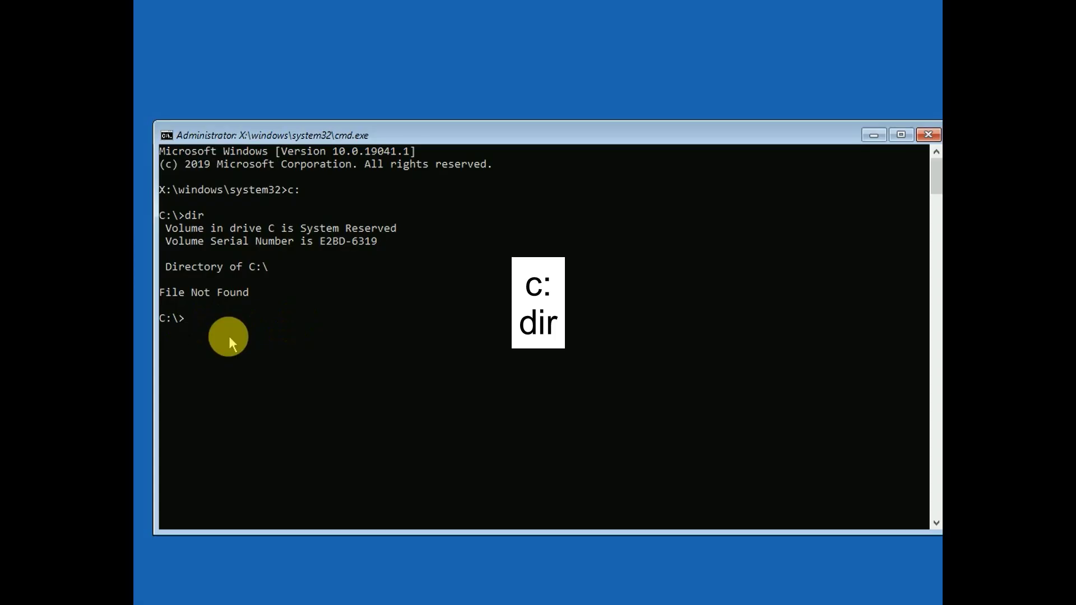
text(d)
text(:)
key(Return)
text(dir)
key(Return)
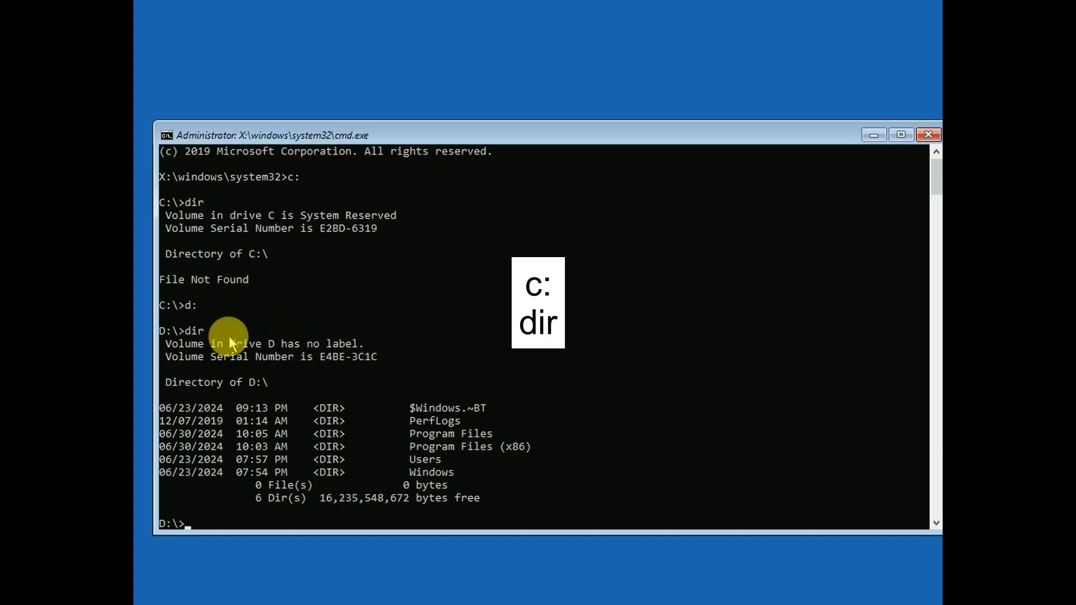
Review the D: listing showing the Windows folders and begin typing chkdsk
scroll(229, 335, down, 1)
scroll(247, 348, down, 1)
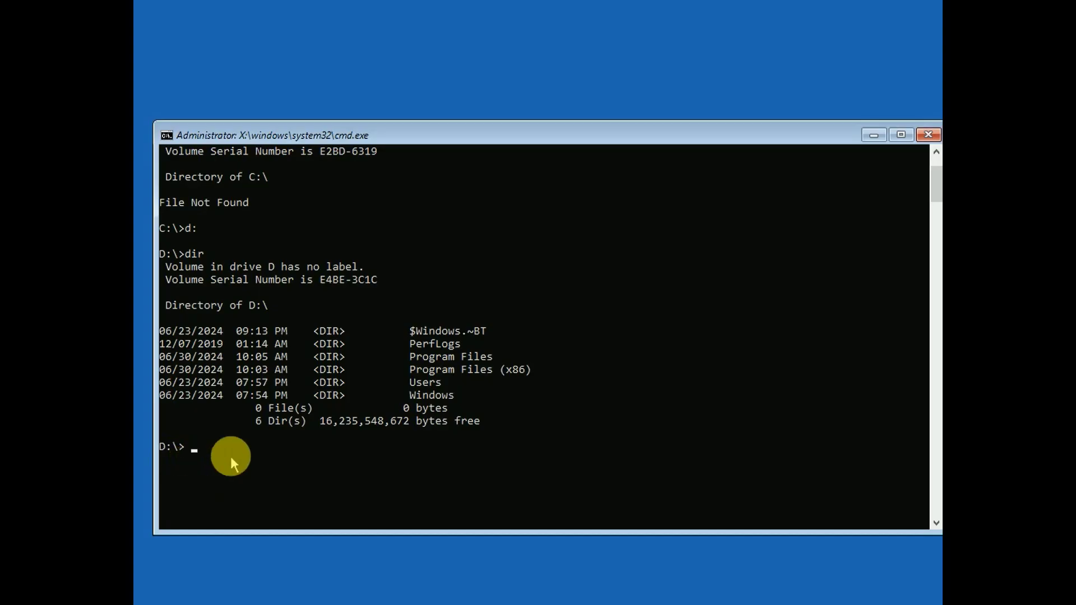
key(BackSpace)
text(chkdsk /f /)
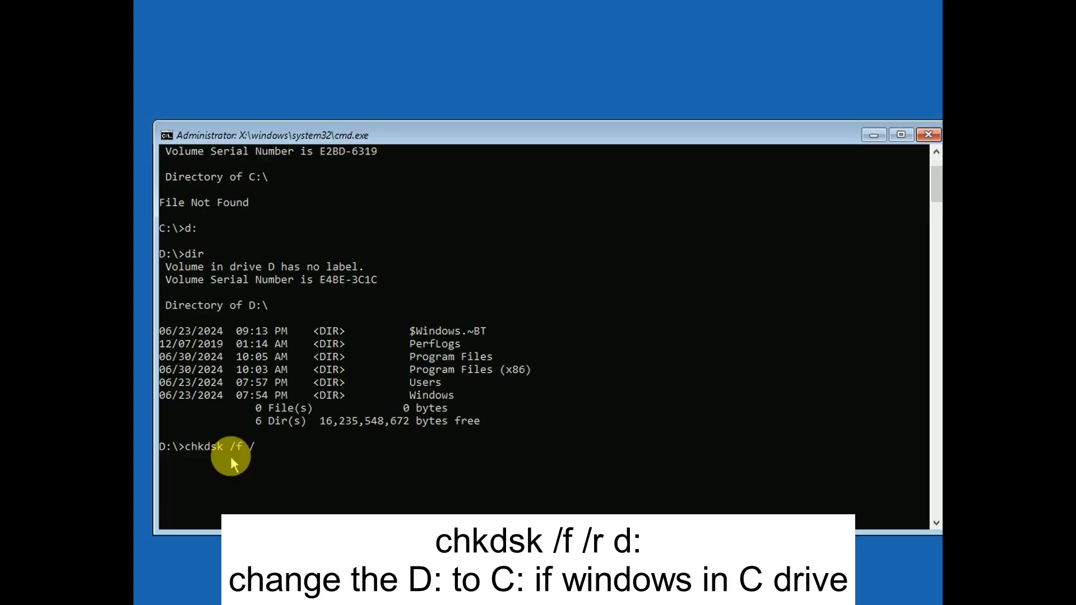
Run chkdsk /f /r d:, confirm the forced dismount with Y, then close Command Prompt mid-scan
text(r d:)
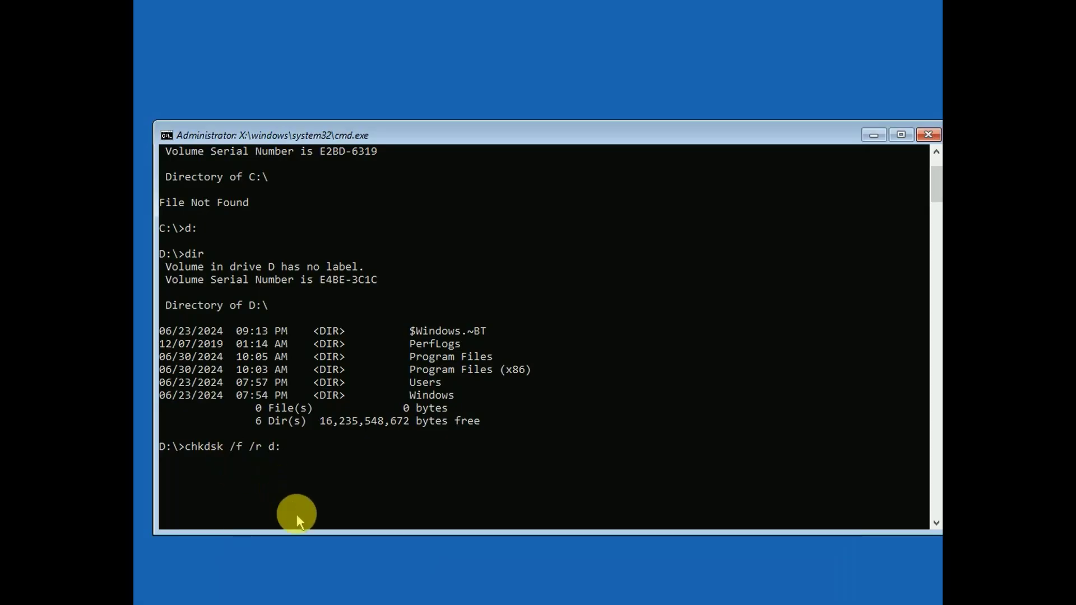
key(Return)
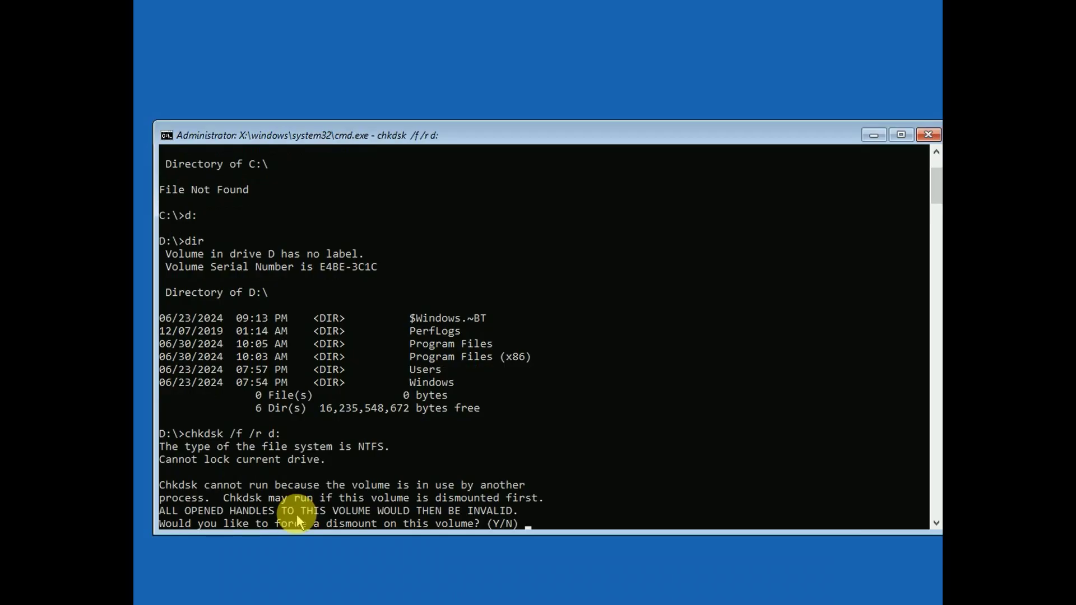
text(Y)
key(Return)
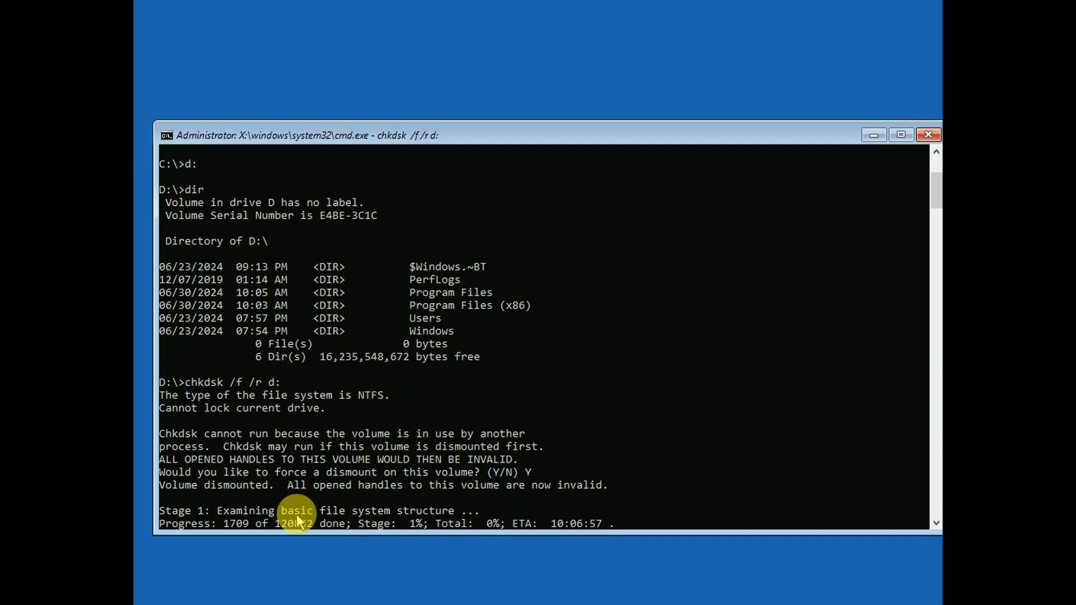
scroll(297, 521, down, 3)
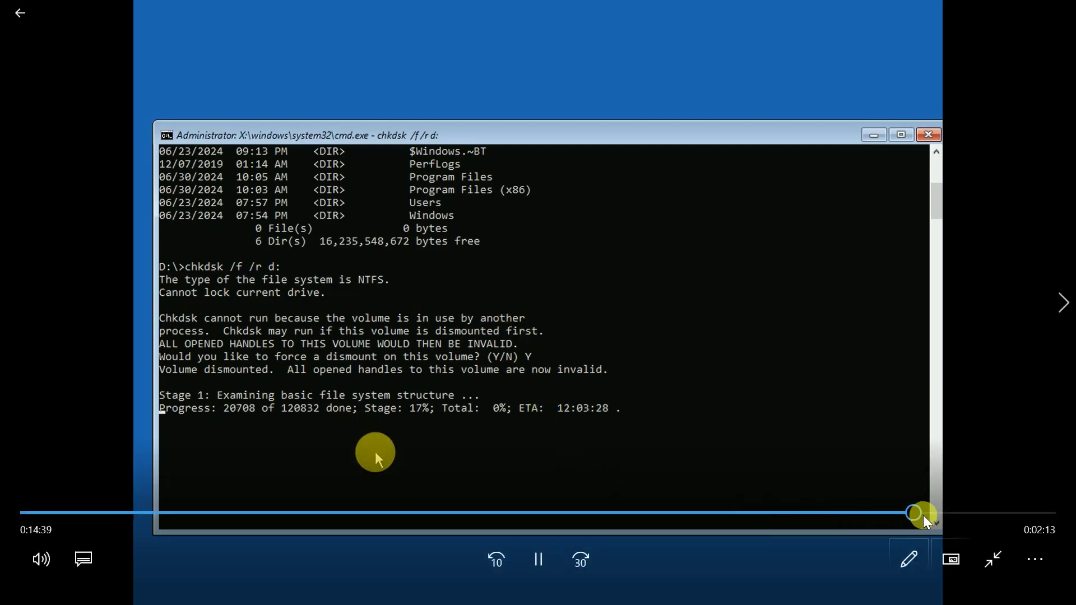
click(926, 517)
drag(926, 517, 947, 516)
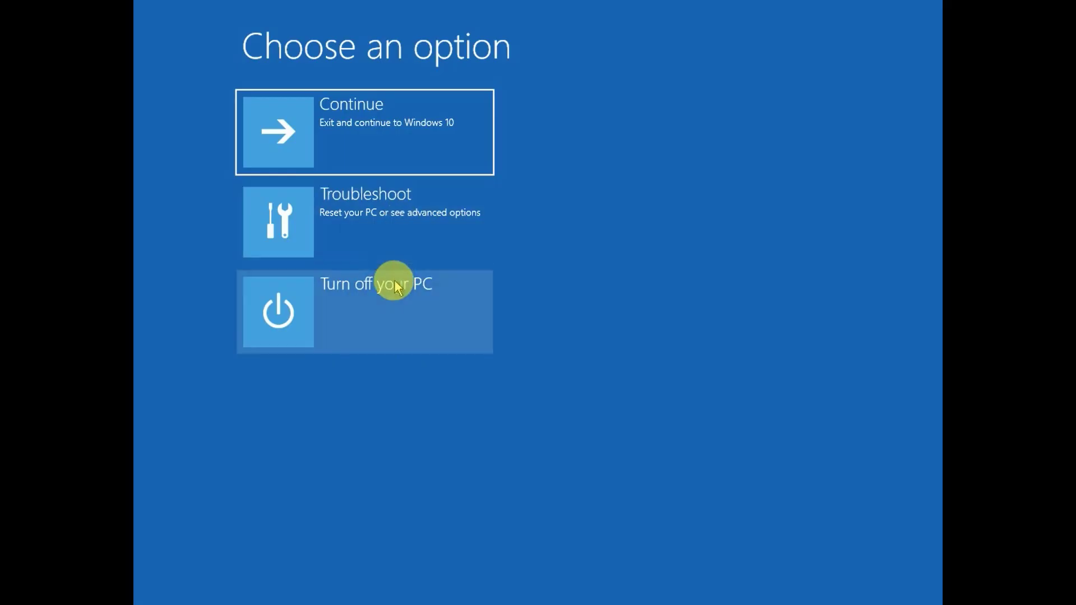
Check System Restore under Troubleshoot > Advanced options, finding no restore points, then open Reset this PC
click(393, 235)
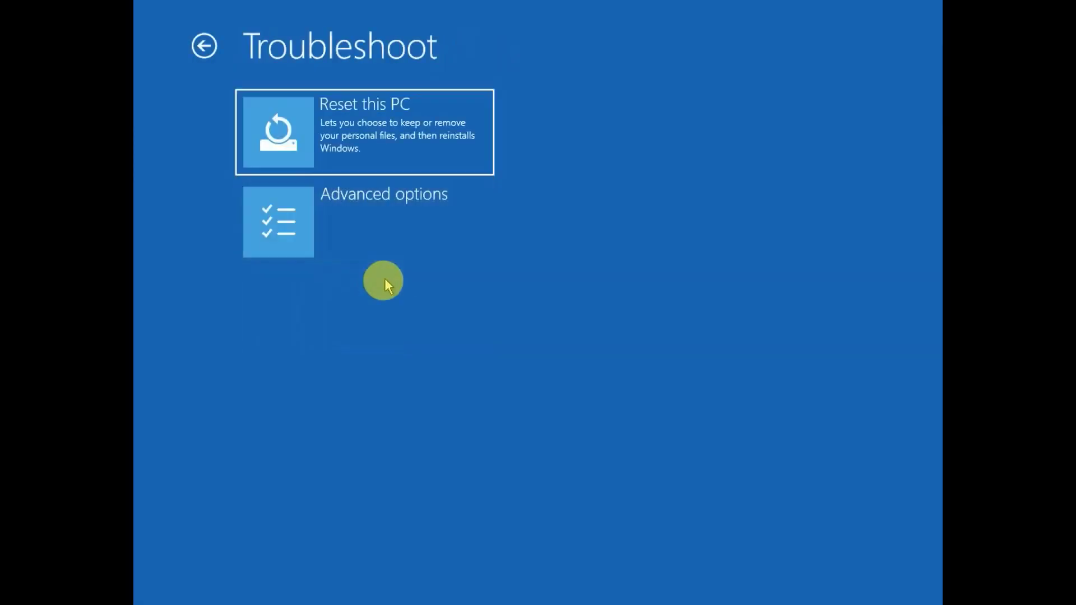
click(394, 242)
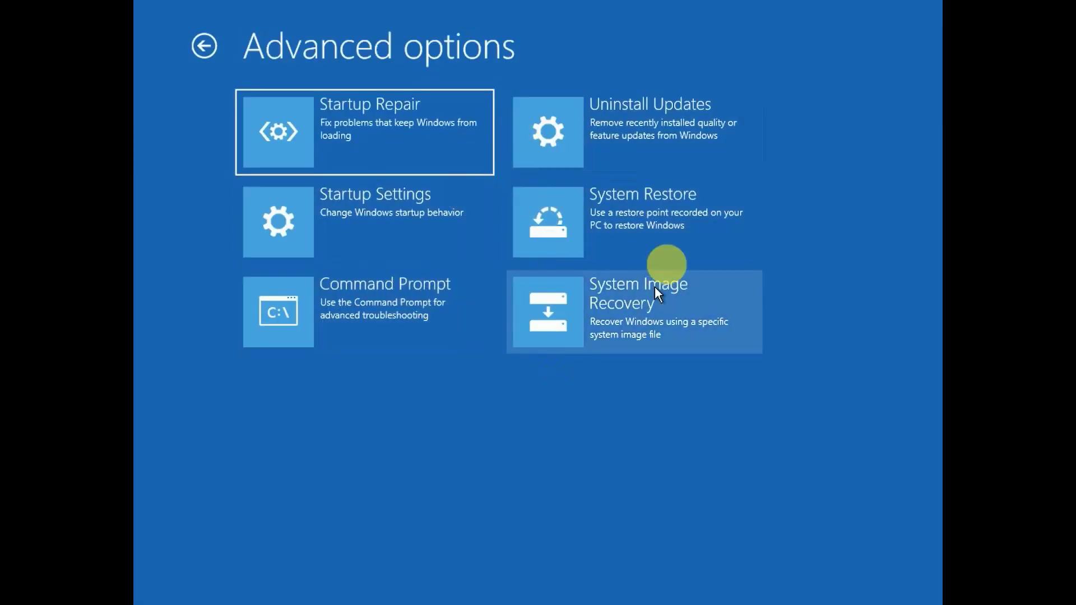
click(651, 236)
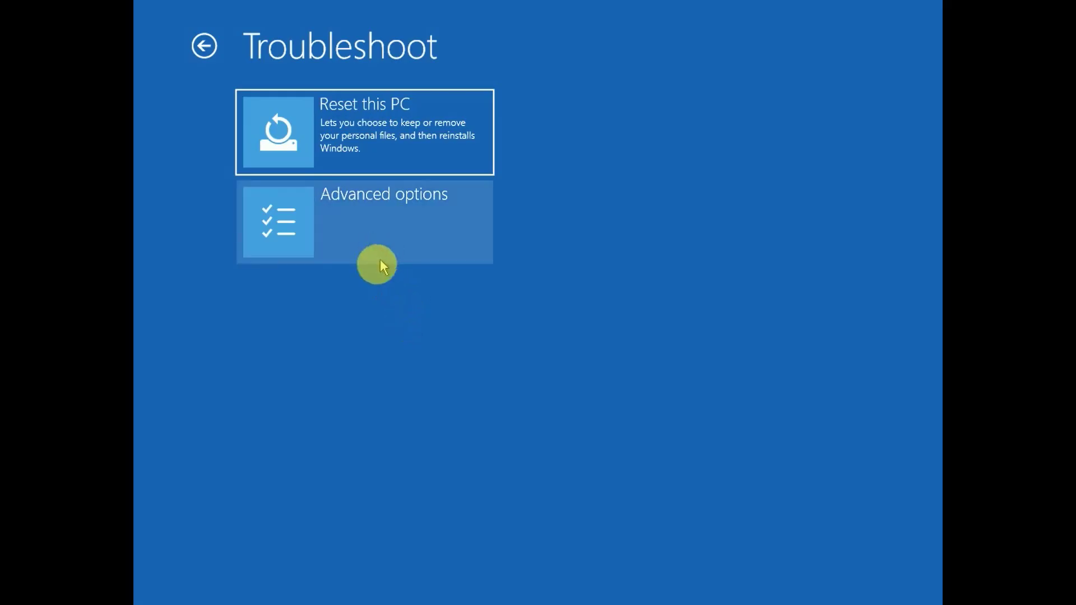
click(373, 150)
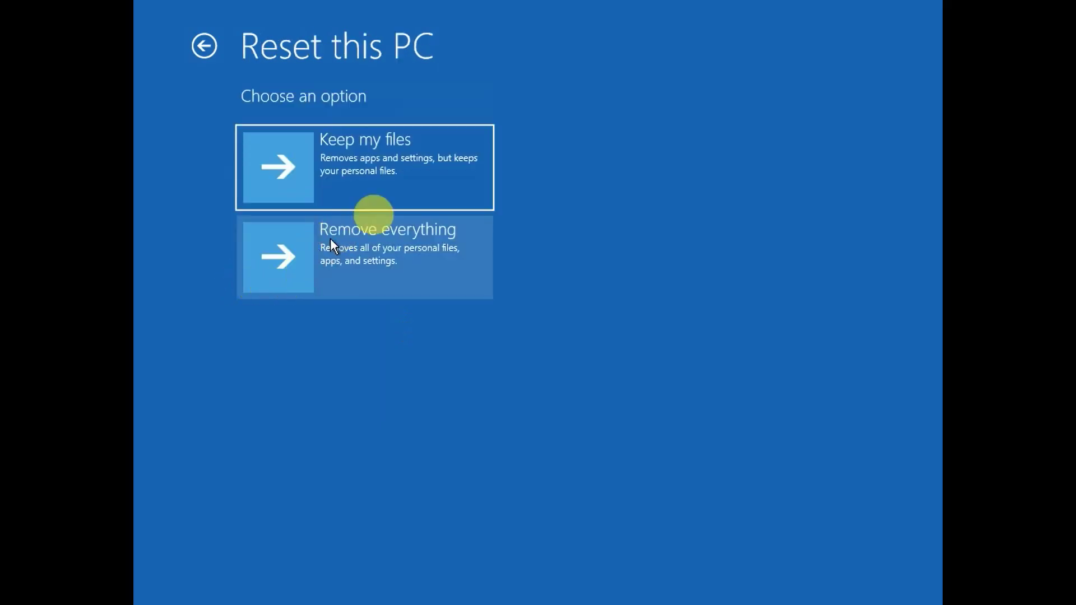